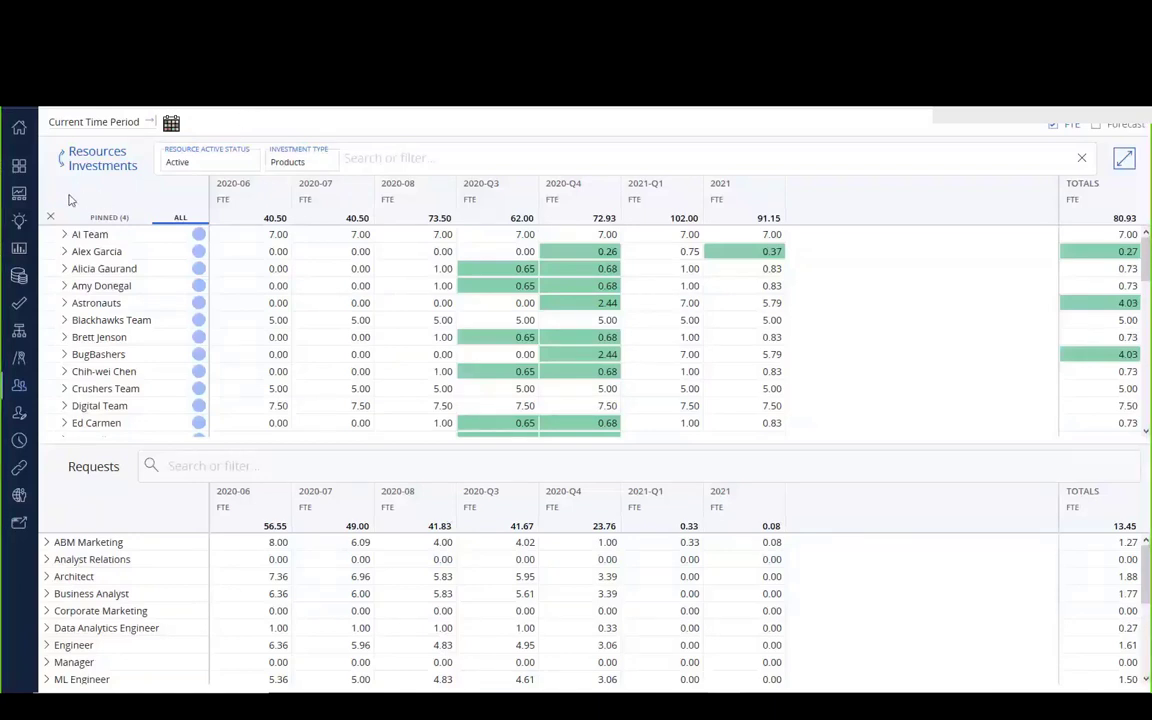
Step: Browse the full list of investment types in the filter dropdown
{"action": "left_click", "coordinate": [300, 162]}
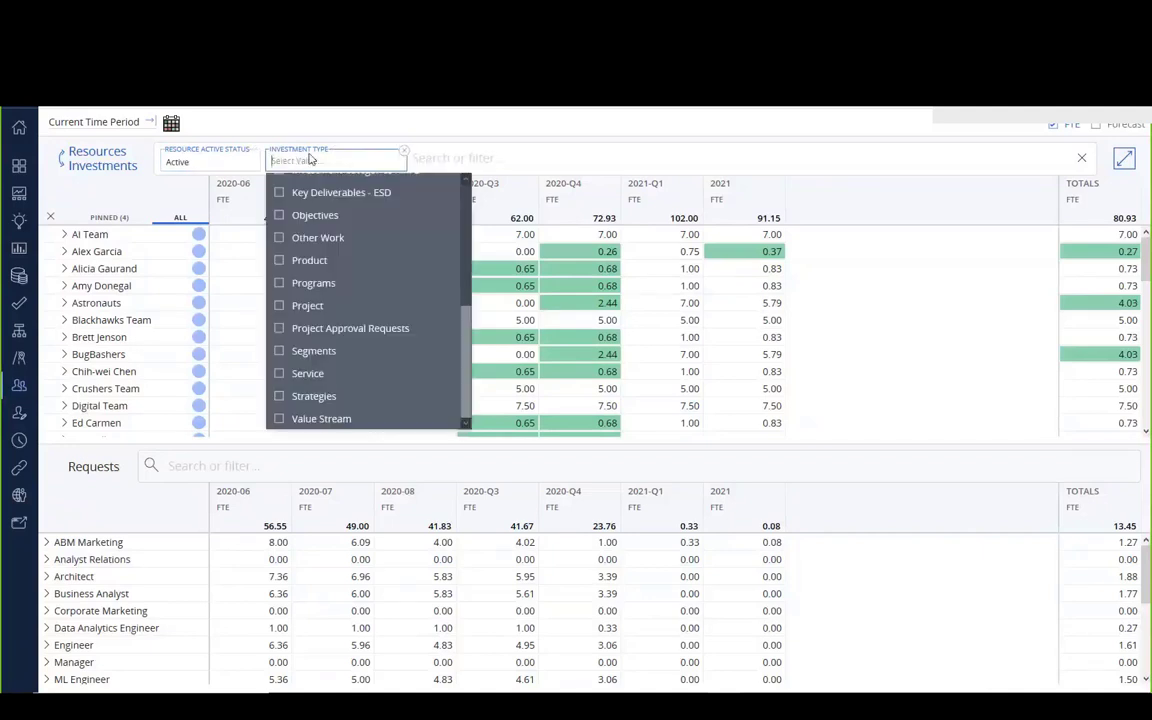
{"action": "scroll", "coordinate": [417, 266], "scroll_direction": "up", "scroll_amount": 5}
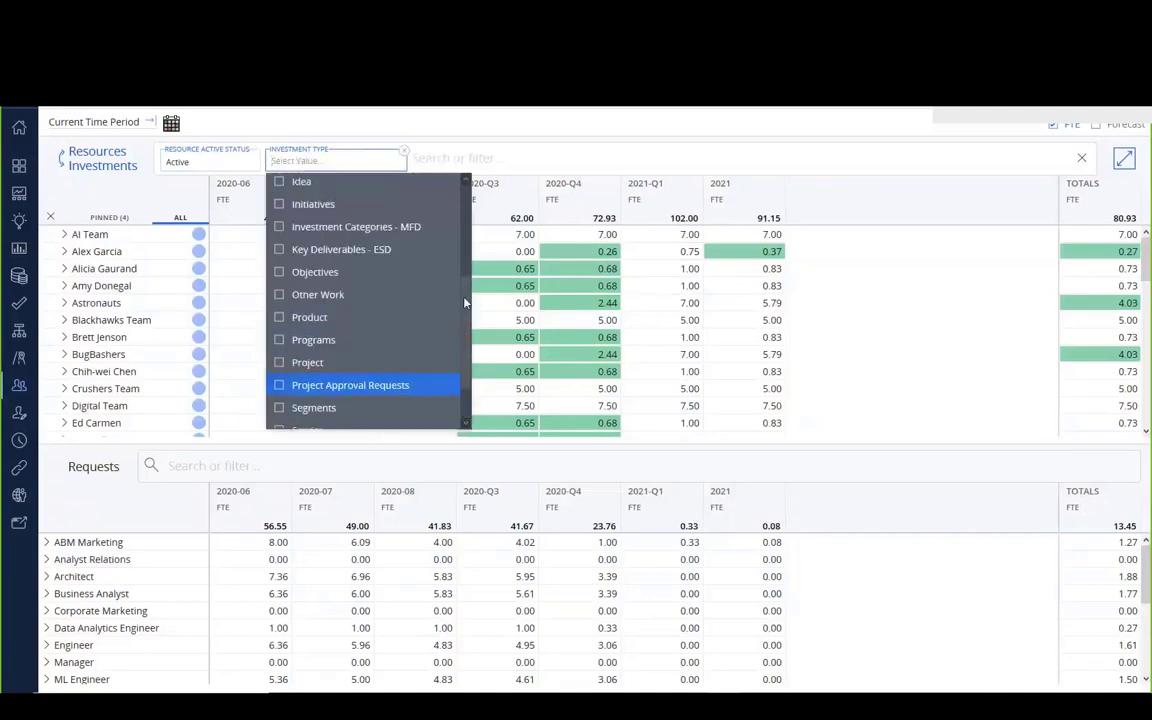
{"action": "scroll", "coordinate": [466, 226], "scroll_direction": "up", "scroll_amount": 1}
{"action": "scroll", "coordinate": [466, 240], "scroll_direction": "down", "scroll_amount": 2}
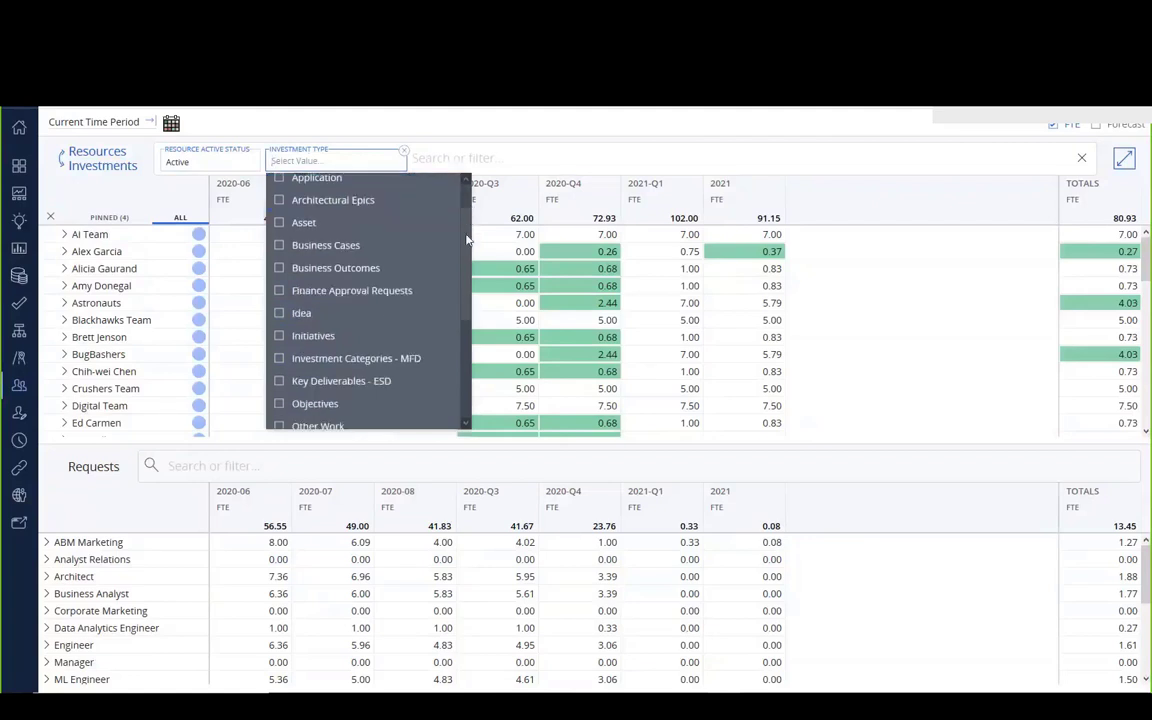
{"action": "scroll", "coordinate": [466, 288], "scroll_direction": "down", "scroll_amount": 2}
{"action": "scroll", "coordinate": [466, 288], "scroll_direction": "down", "scroll_amount": 3}
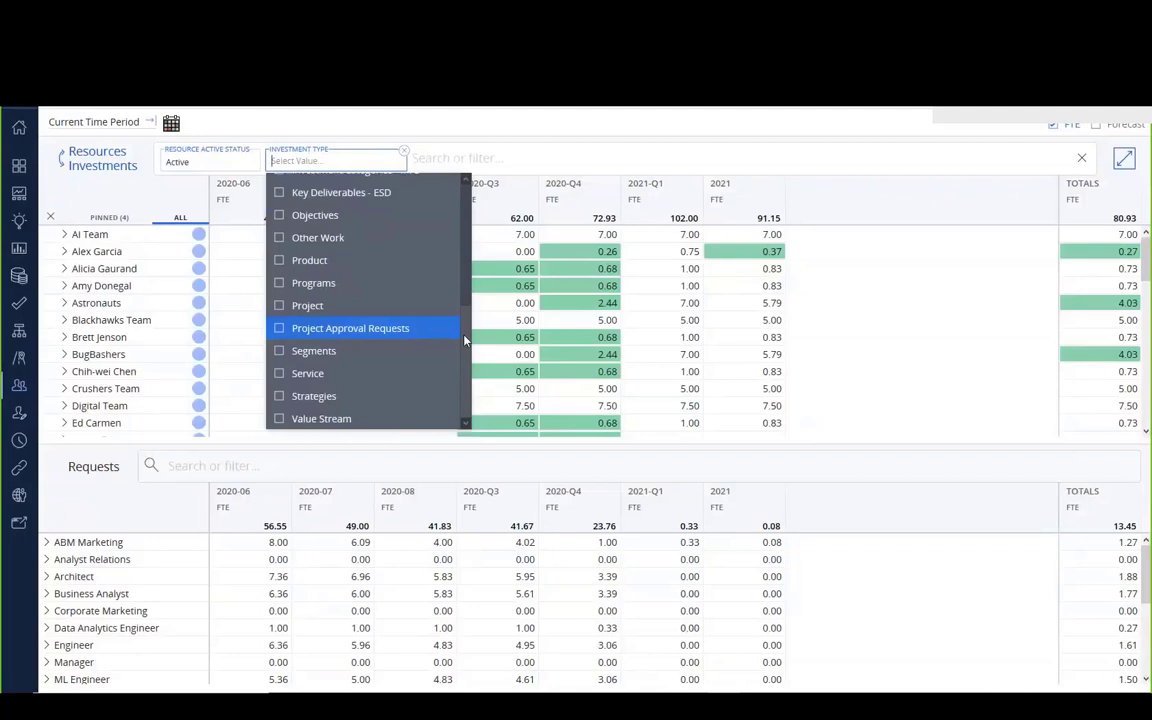
{"action": "scroll", "coordinate": [466, 330], "scroll_direction": "up", "scroll_amount": 1}
{"action": "scroll", "coordinate": [467, 300], "scroll_direction": "up", "scroll_amount": 2}
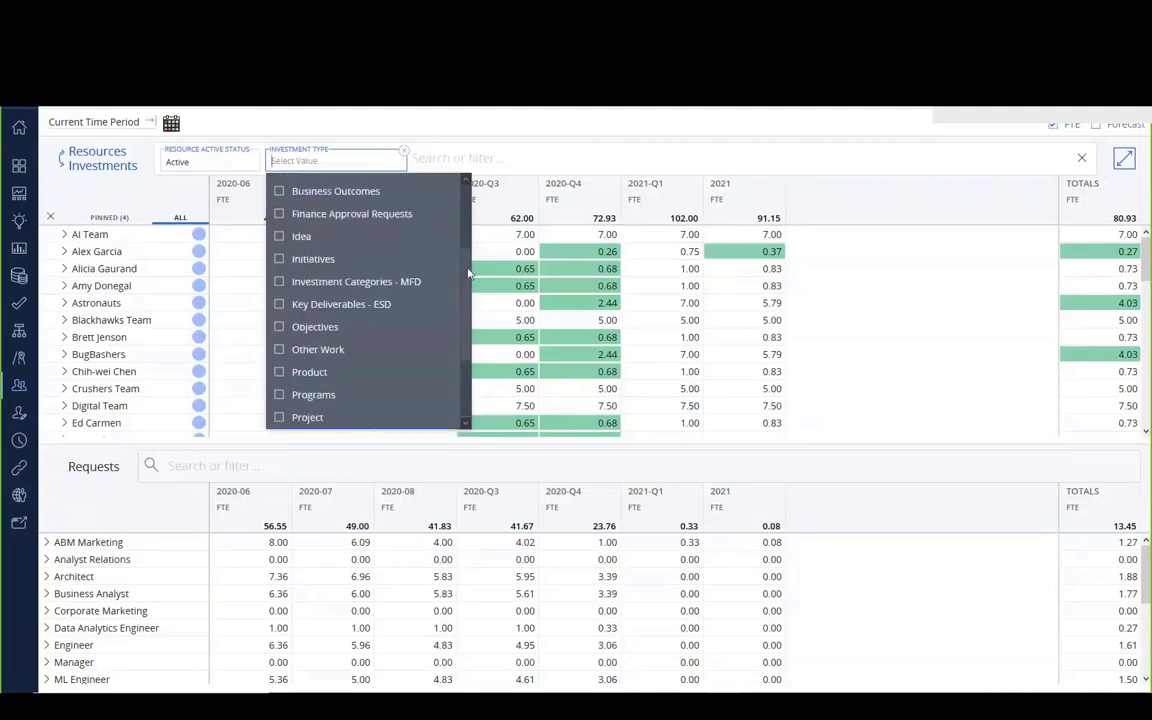
{"action": "scroll", "coordinate": [467, 262], "scroll_direction": "up", "scroll_amount": 2}
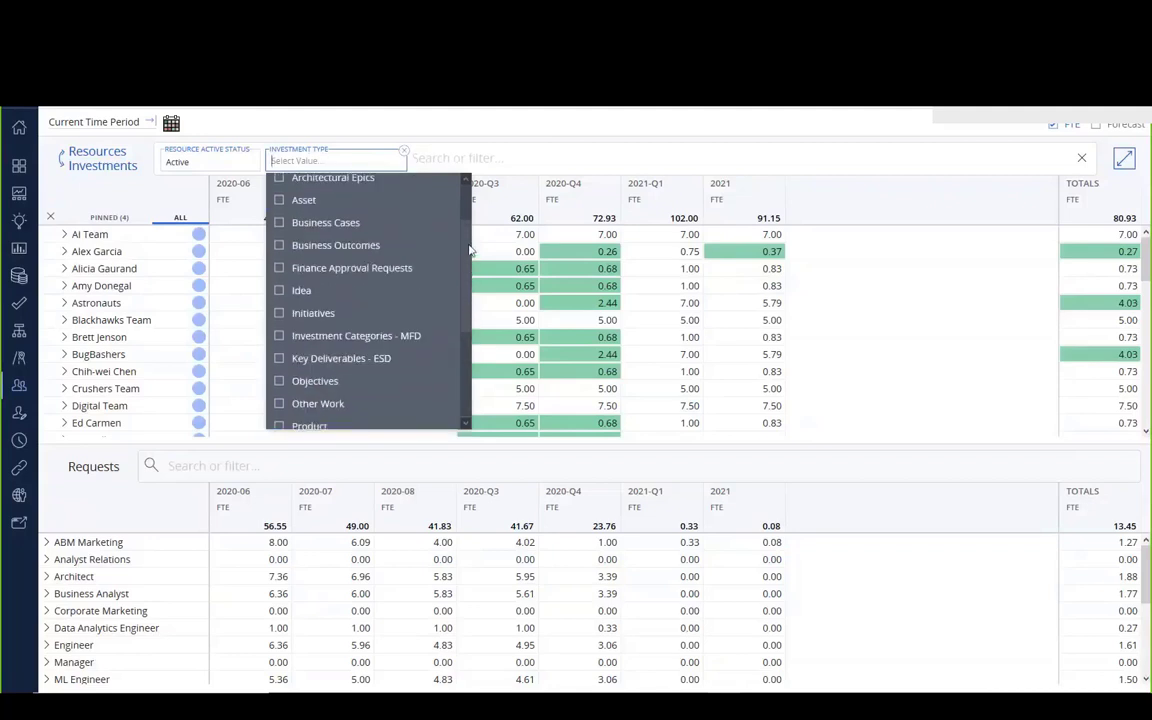
{"action": "scroll", "coordinate": [470, 250], "scroll_direction": "up", "scroll_amount": 3}
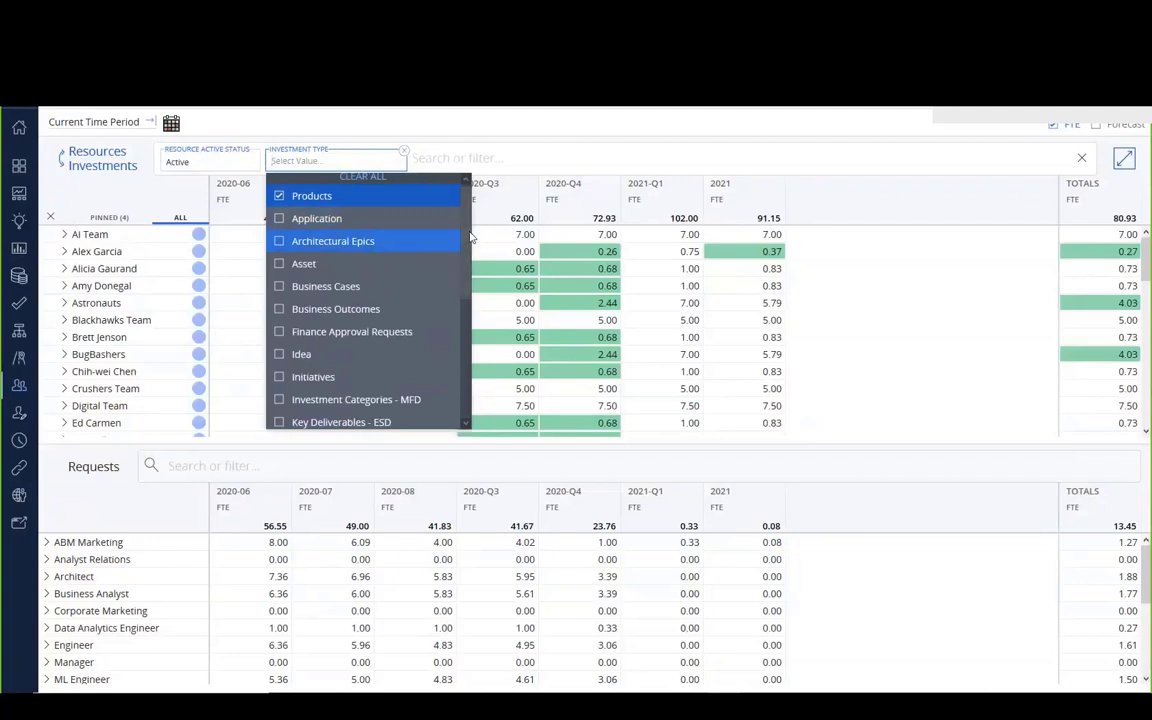
{"action": "mouse_move", "coordinate": [471, 236]}
{"action": "left_mouse_down"}
{"action": "mouse_move", "coordinate": [466, 331]}
{"action": "mouse_move", "coordinate": [467, 218]}
{"action": "left_mouse_up"}
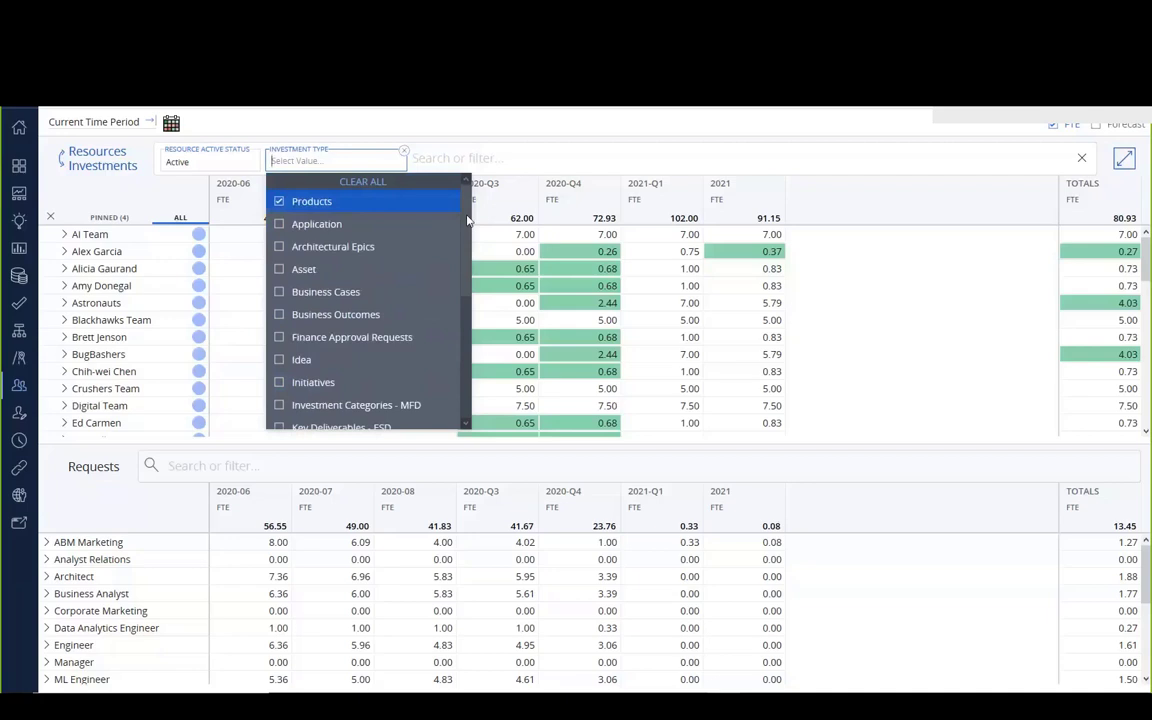
{"action": "left_click_drag", "start_coordinate": [467, 220], "coordinate": [467, 185]}
Step: Keep Products, expand AI Team to its ACF2 allocation, and switch to Investments/Resources
{"action": "left_click", "coordinate": [378, 108]}
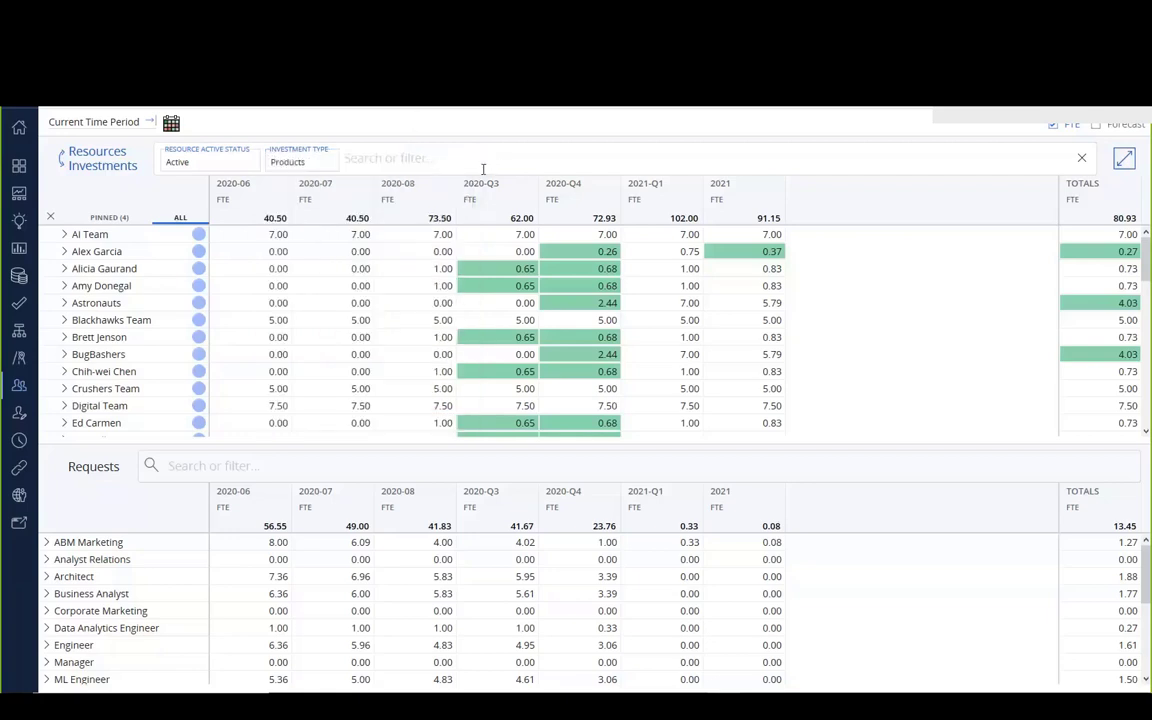
{"action": "left_click", "coordinate": [64, 235]}
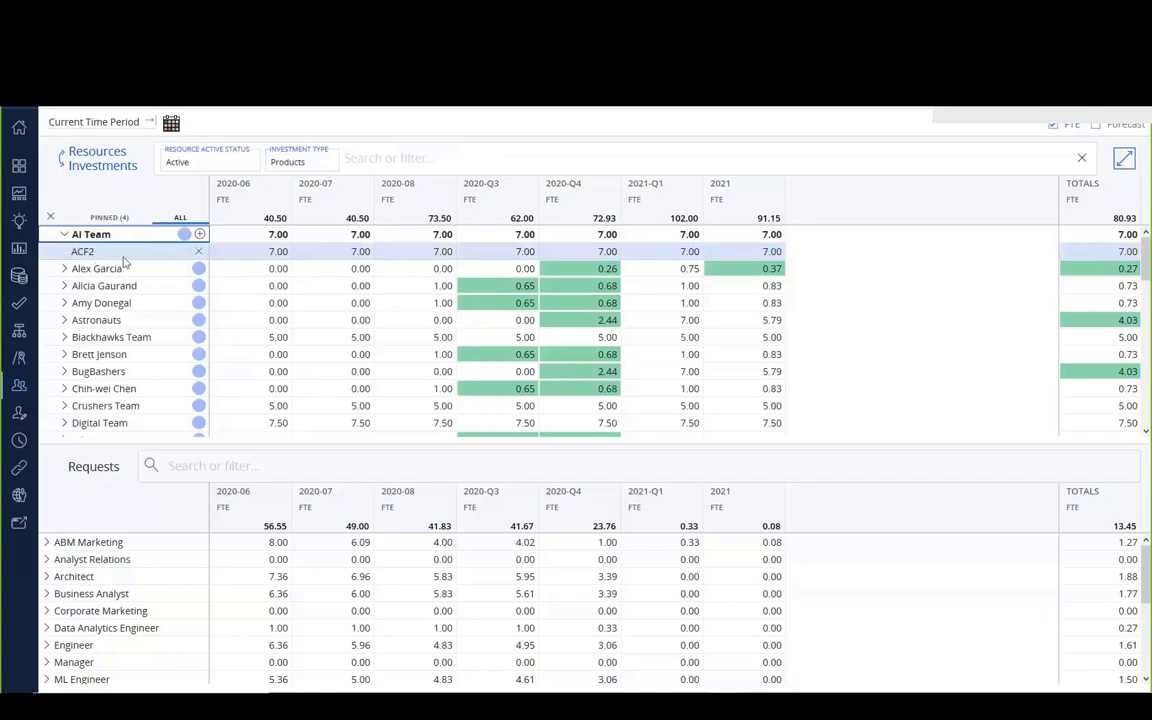
{"action": "left_click", "coordinate": [61, 163]}
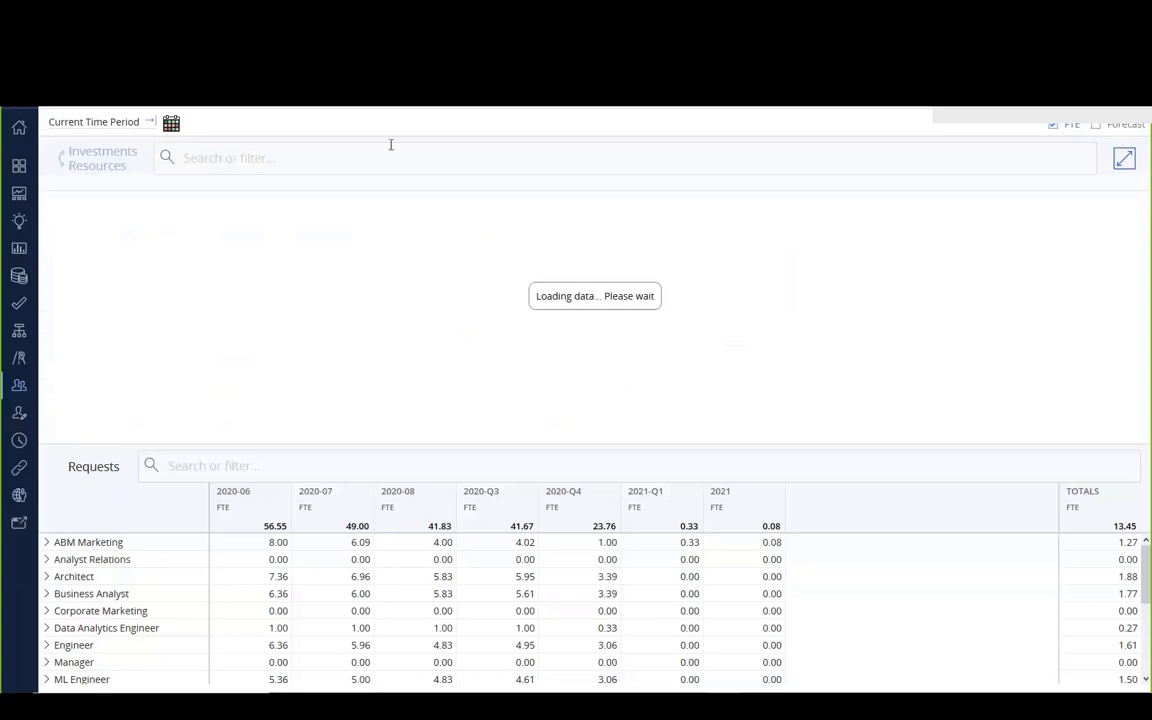
Step: Add an Investment Type filter to the investments grid set to Products
{"action": "left_click", "coordinate": [309, 155]}
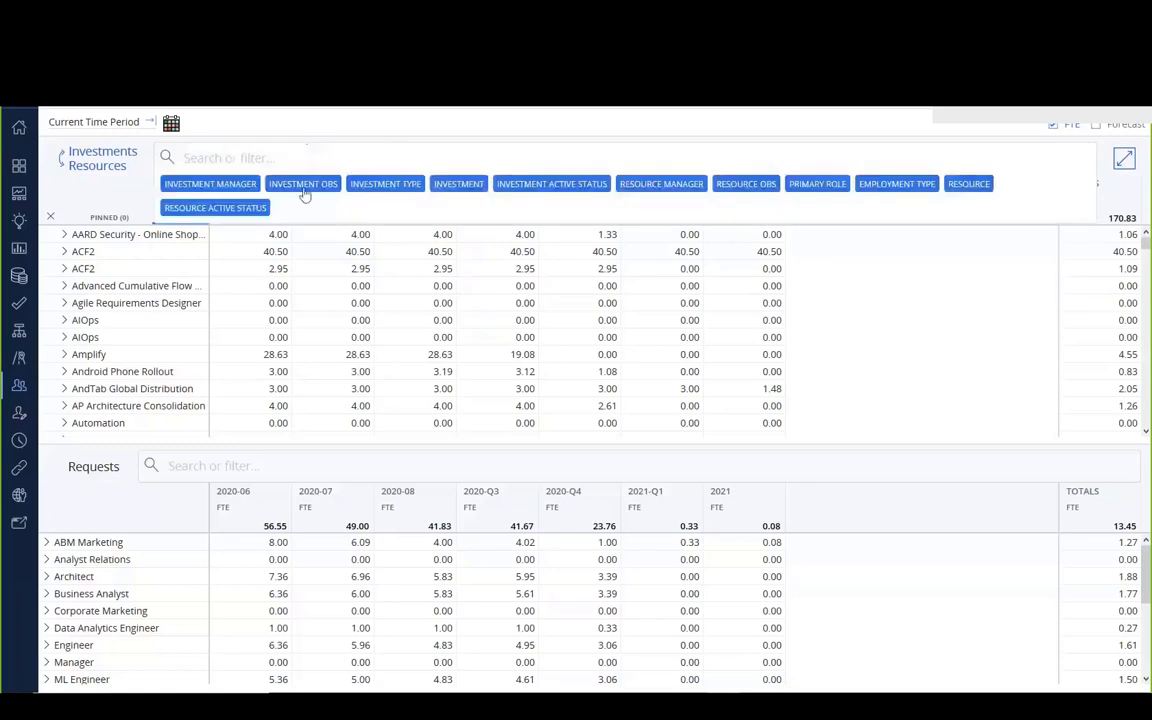
{"action": "left_click", "coordinate": [385, 184]}
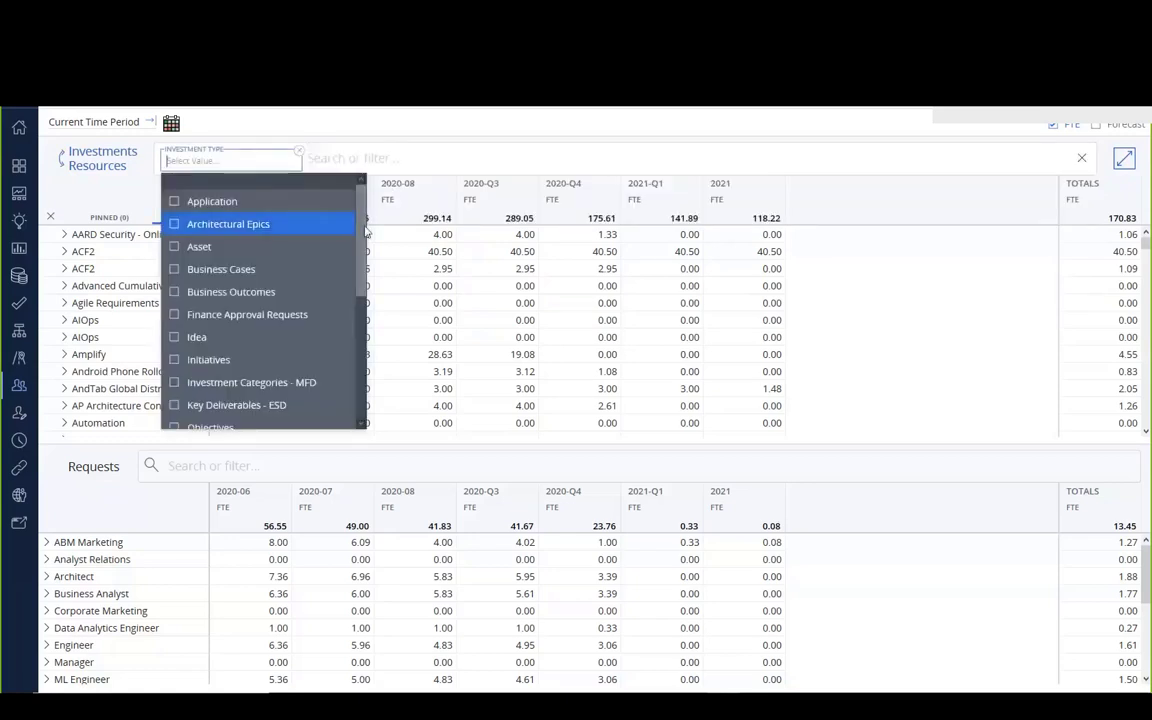
{"action": "left_click_drag", "start_coordinate": [365, 230], "coordinate": [368, 373]}
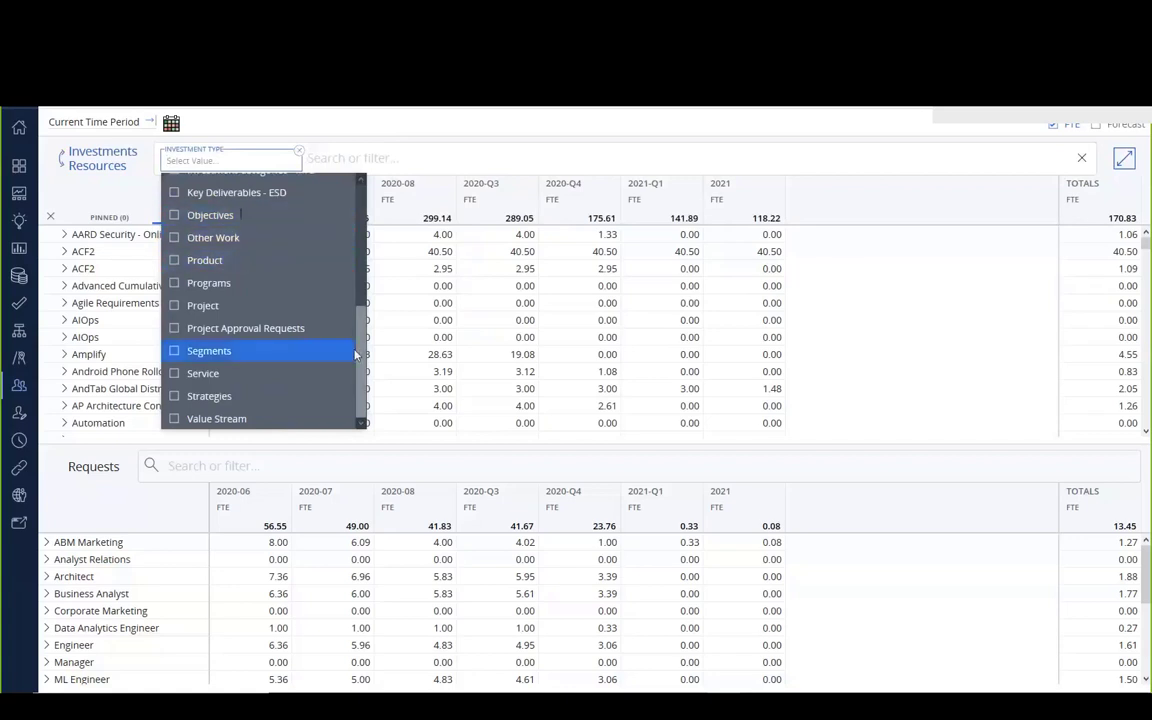
{"action": "key", "text": "Escape"}
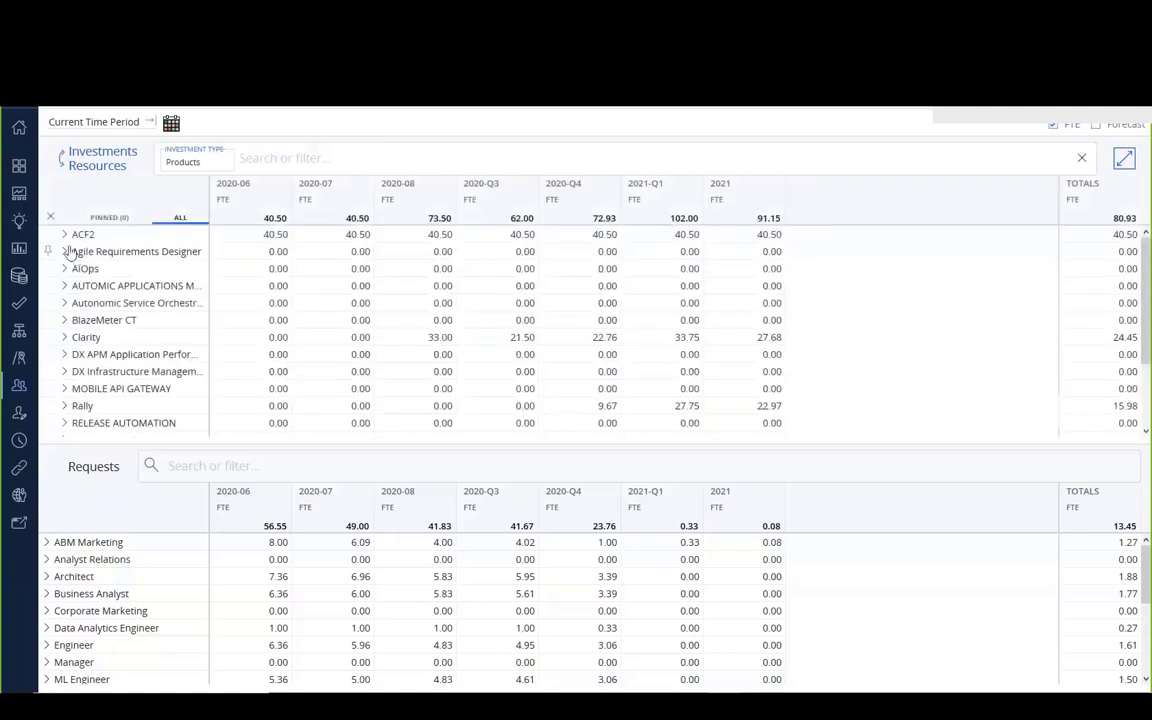
Step: Expand the Clarity product to its resources and leave a 2020-Q3 allocation unchanged
{"action": "left_click", "coordinate": [64, 339]}
{"action": "left_click", "coordinate": [64, 339]}
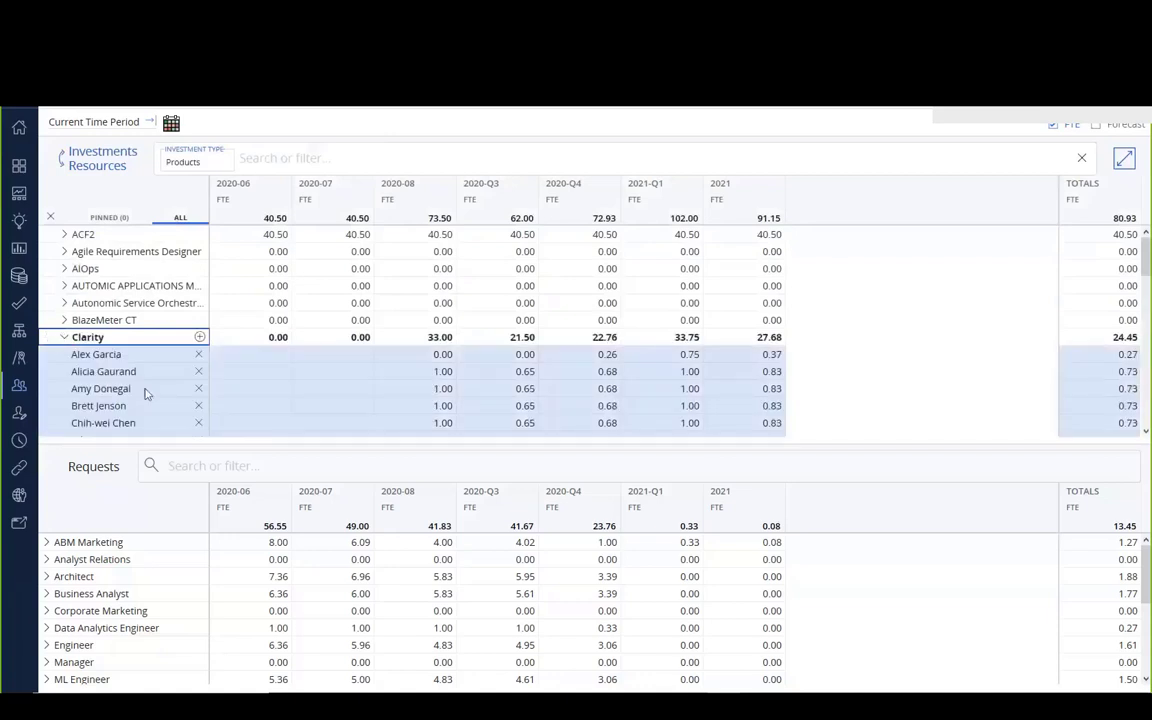
{"action": "left_click", "coordinate": [512, 372]}
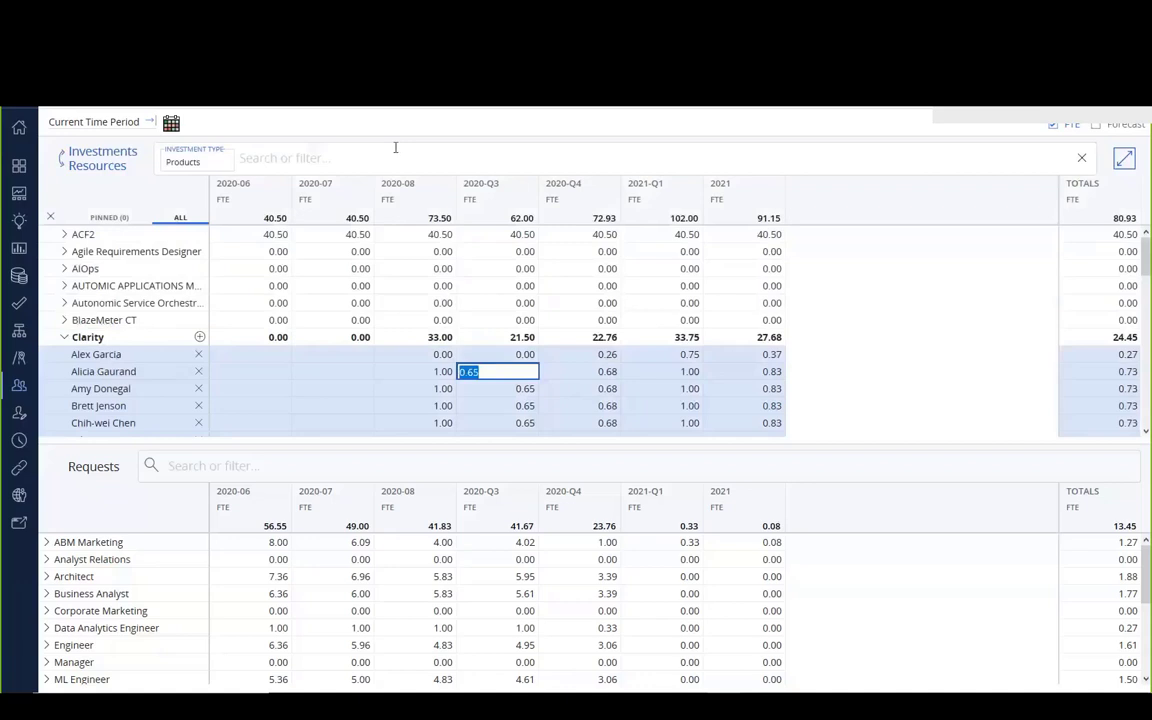
{"action": "left_click", "coordinate": [233, 175]}
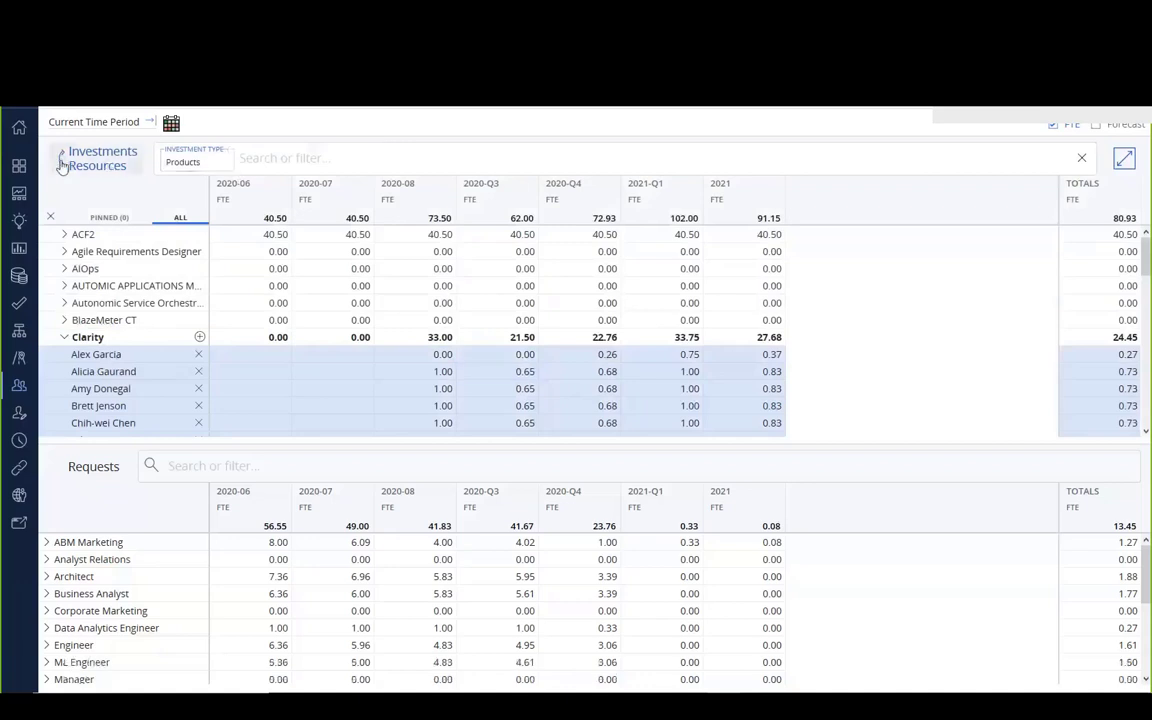
Step: Add Project alongside Products in the Investment Type filter and scroll the listed investments
{"action": "left_click", "coordinate": [193, 166]}
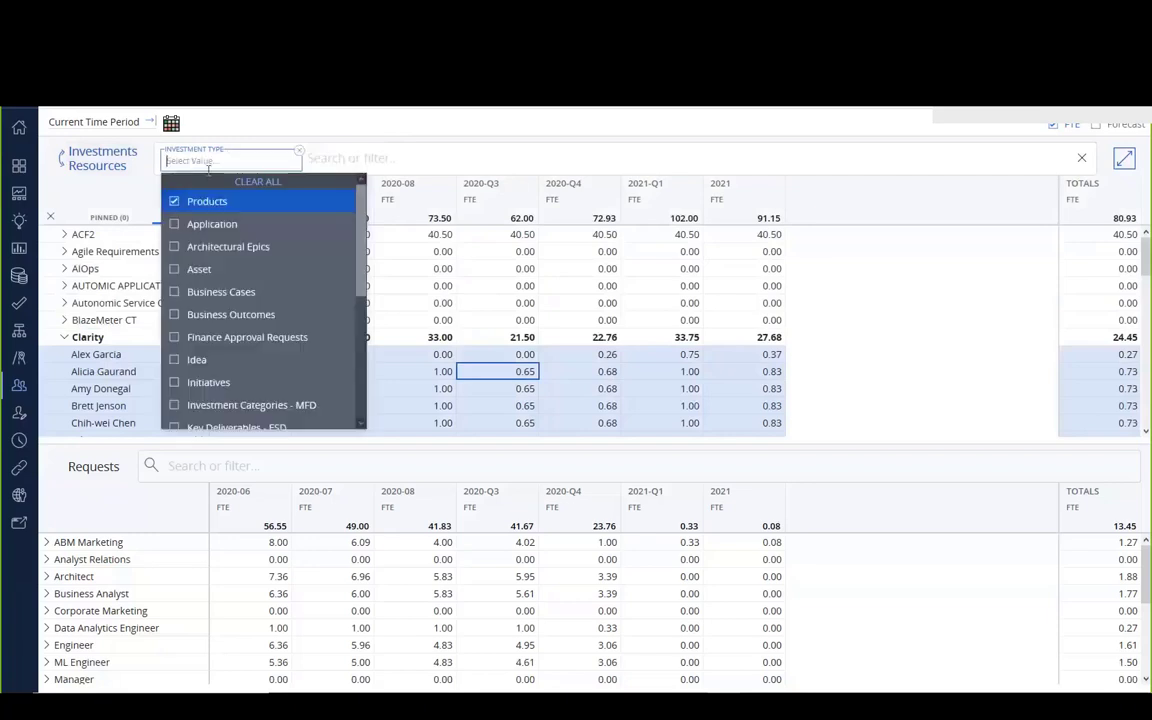
{"action": "scroll", "coordinate": [360, 247], "scroll_direction": "down", "scroll_amount": 3}
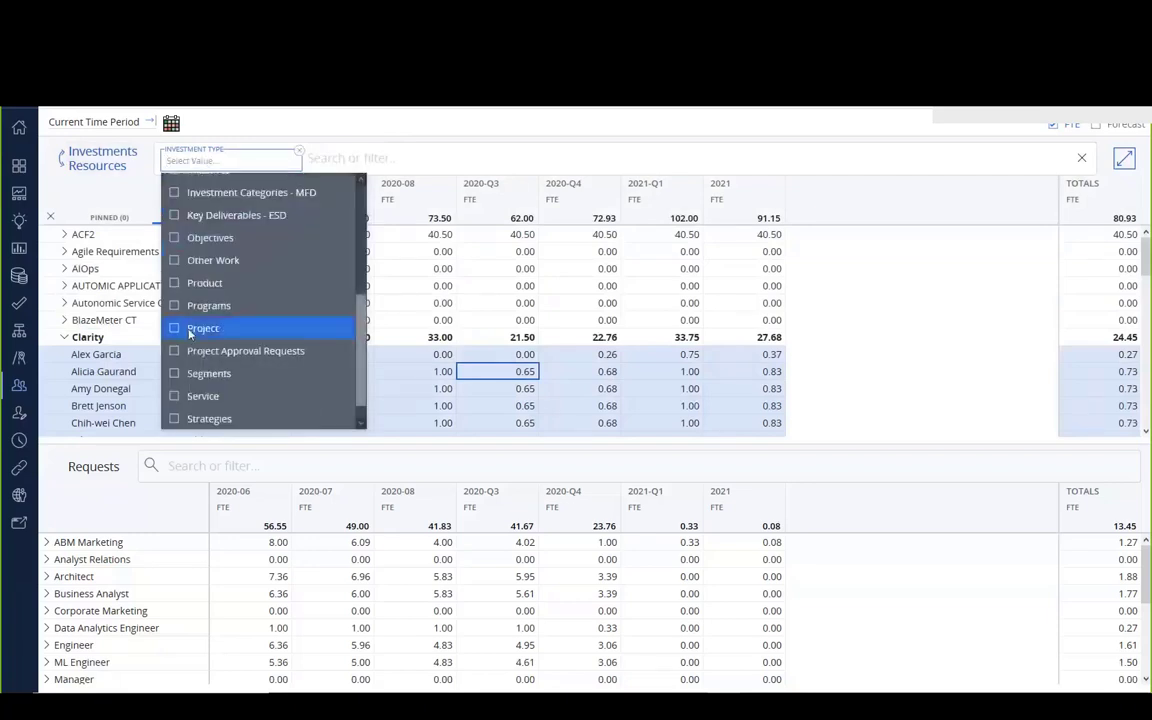
{"action": "left_click", "coordinate": [413, 121]}
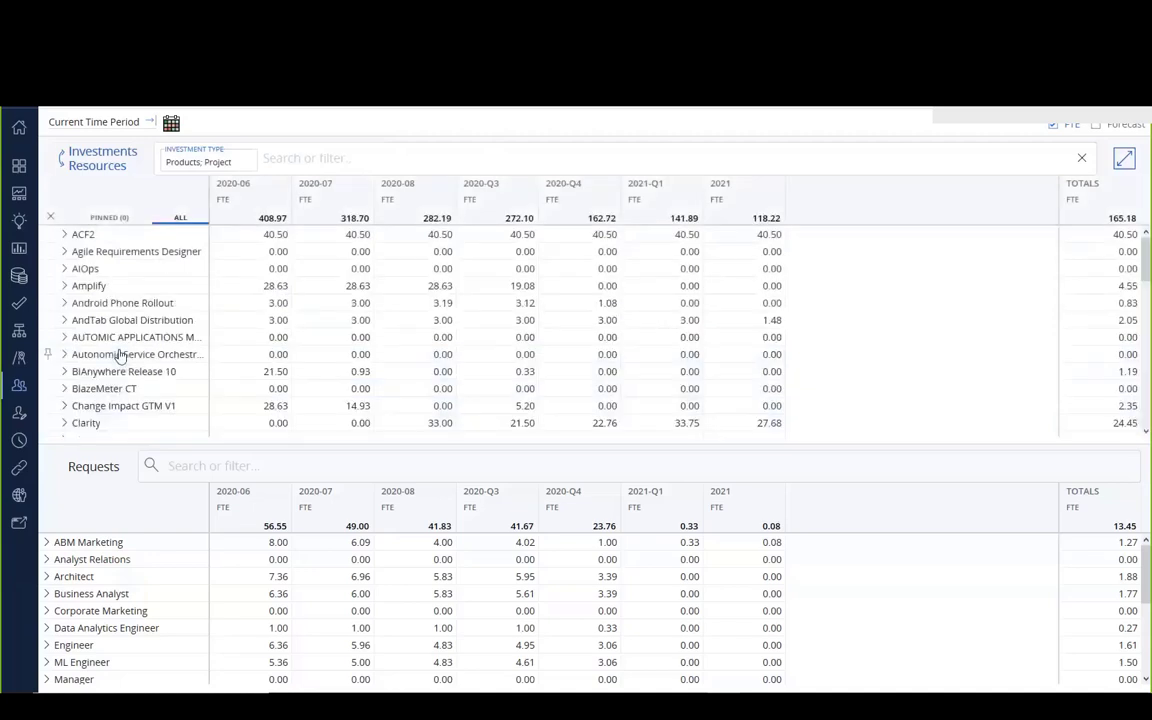
{"action": "scroll", "coordinate": [118, 354], "scroll_direction": "down", "scroll_amount": 2}
{"action": "scroll", "coordinate": [118, 354], "scroll_direction": "down", "scroll_amount": 1}
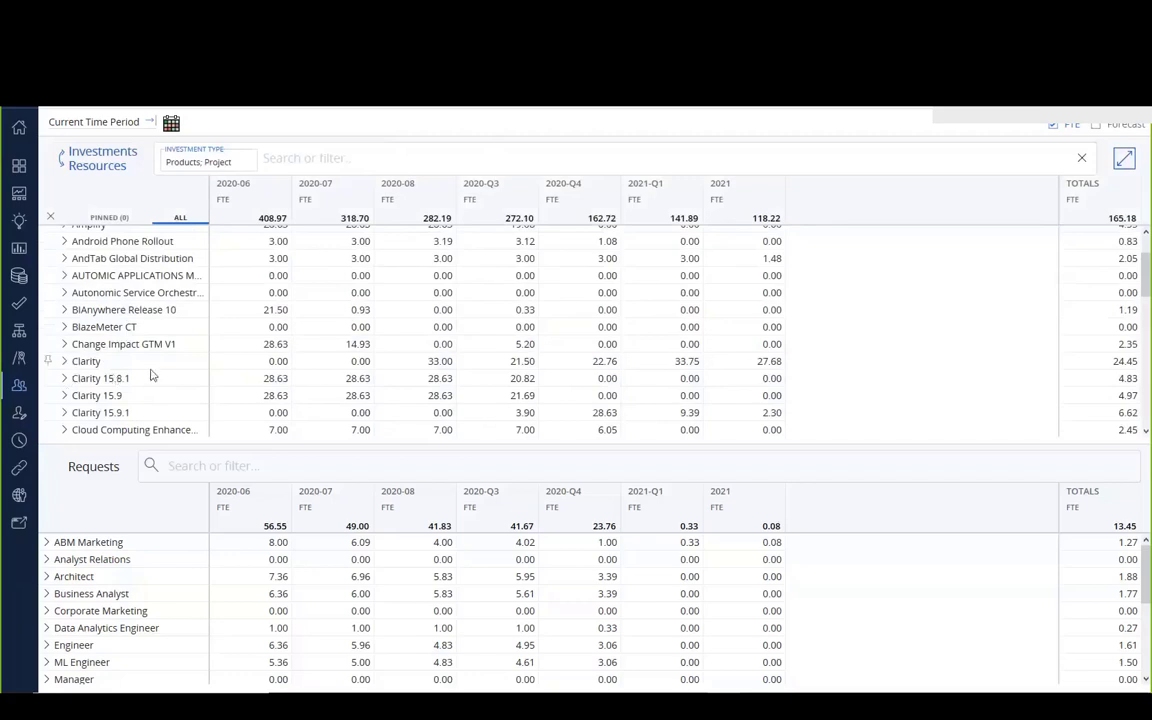
Step: Regroup by resources filtered to Products and Project, and expand AI Team to its investments
{"action": "left_click", "coordinate": [62, 170]}
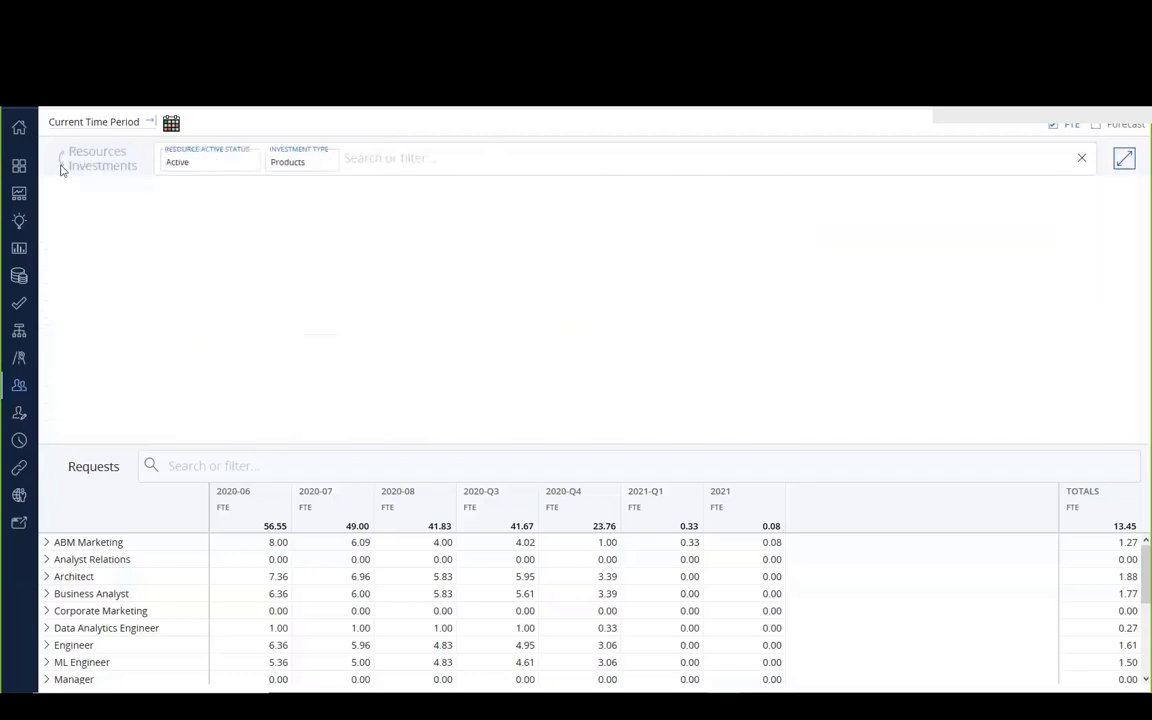
{"action": "left_click", "coordinate": [297, 161]}
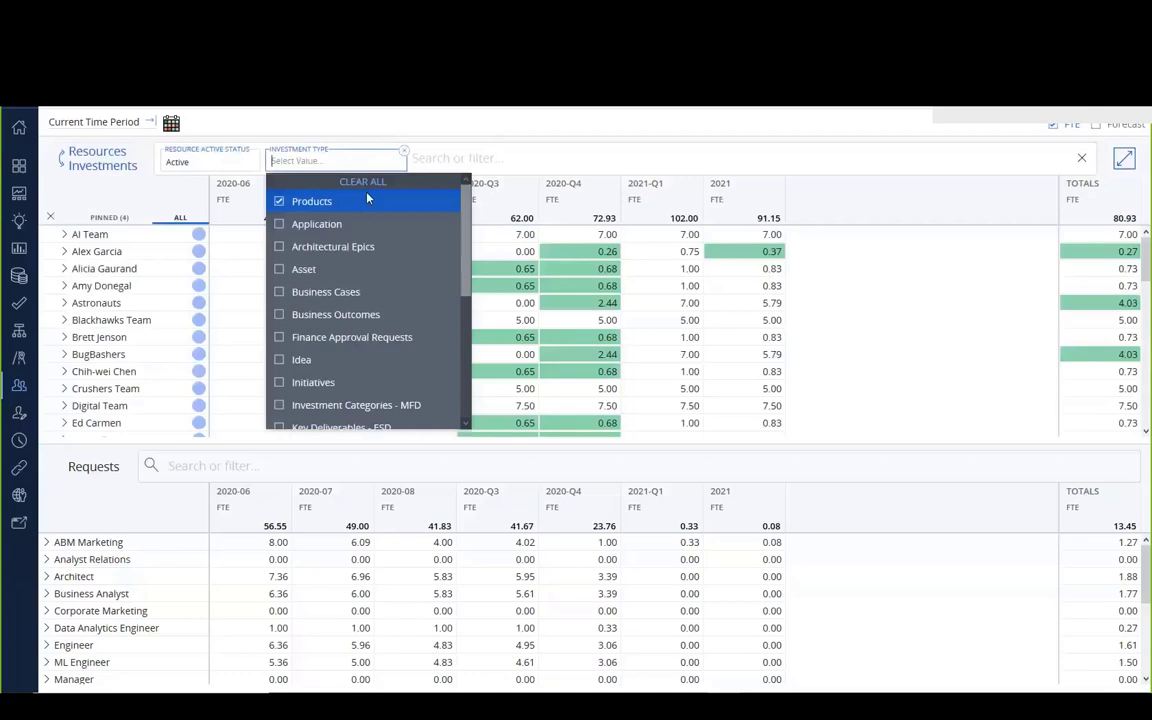
{"action": "scroll", "coordinate": [400, 280], "scroll_direction": "down", "scroll_amount": 5}
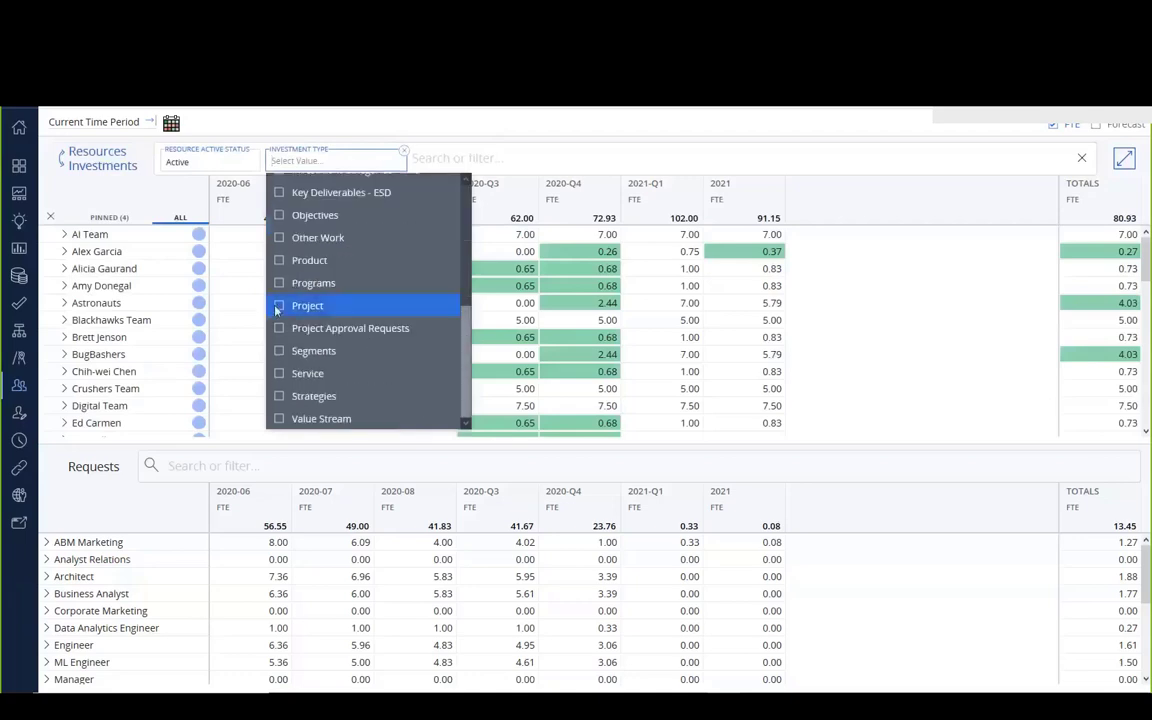
{"action": "left_click", "coordinate": [485, 129]}
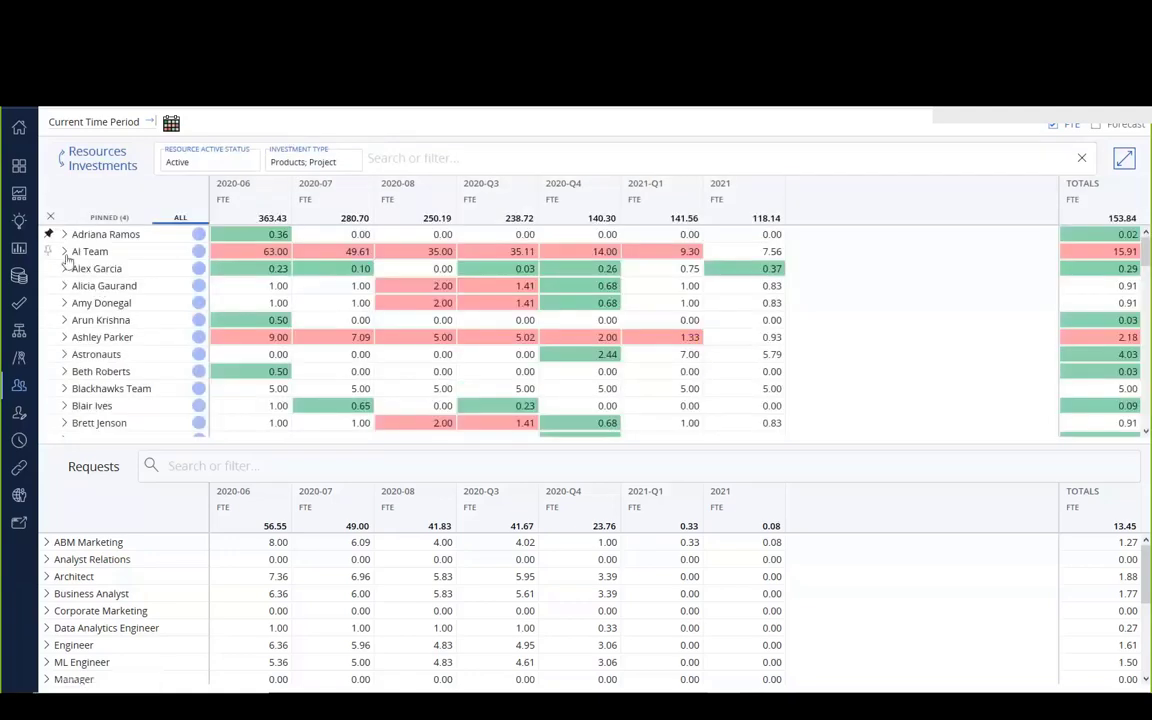
{"action": "left_click", "coordinate": [66, 256]}
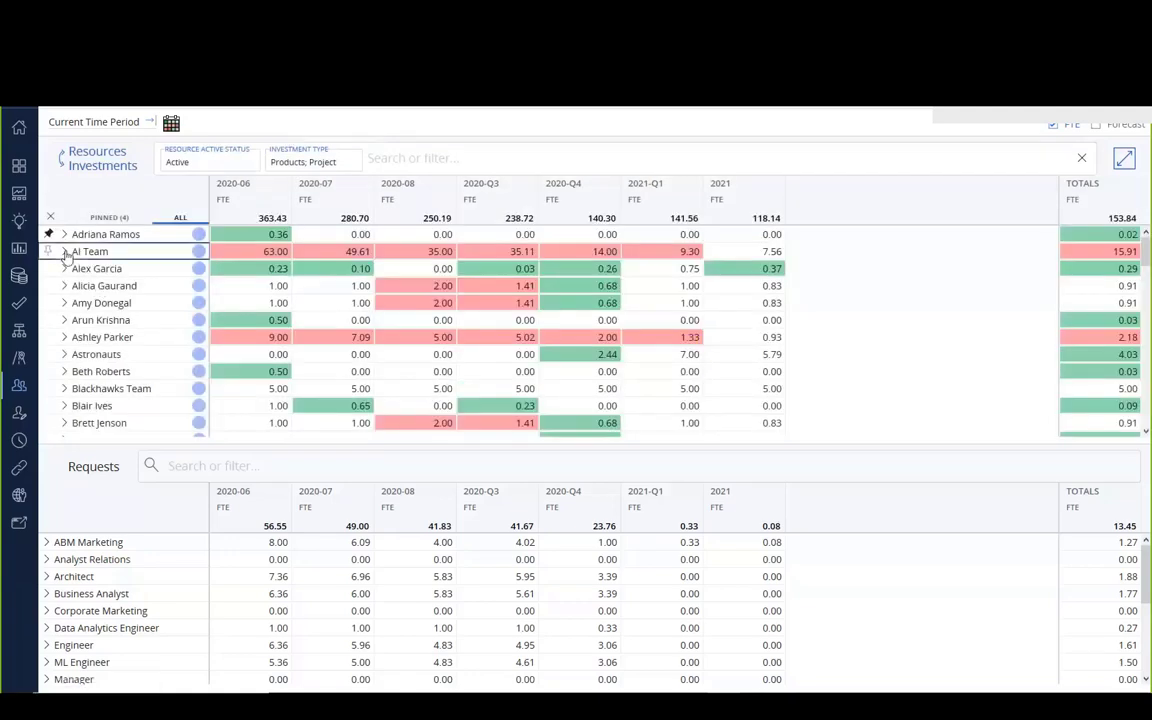
{"action": "left_click", "coordinate": [65, 252]}
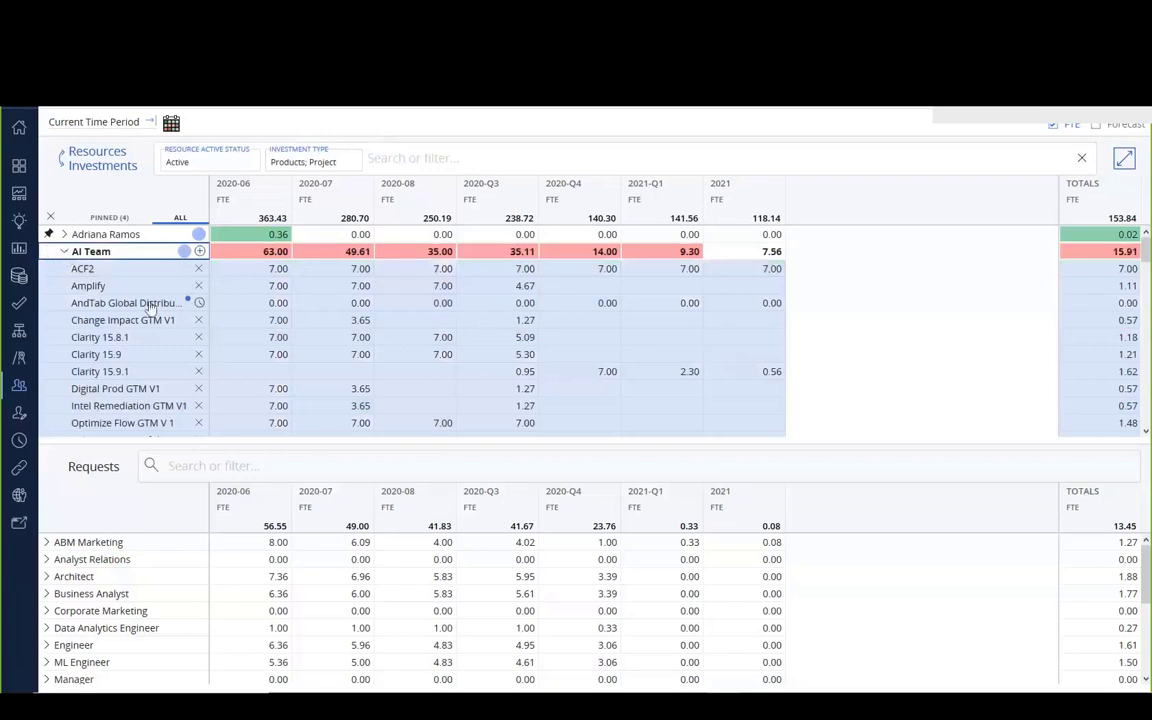